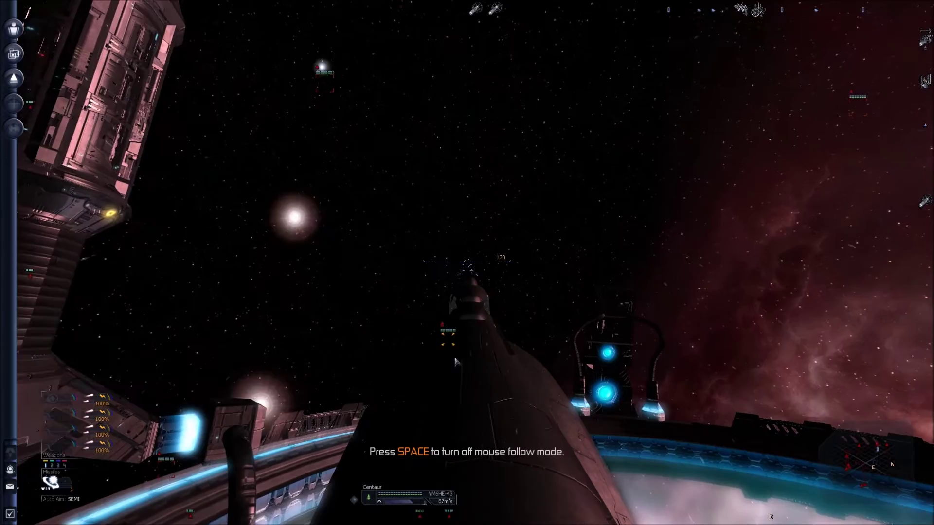
Lock onto the nearby Terran Scimitar as the current target
key("t")
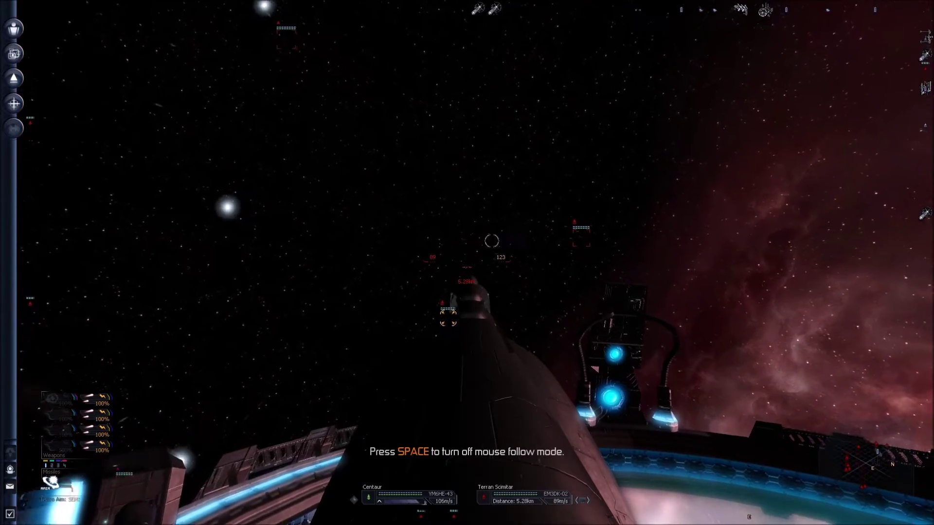